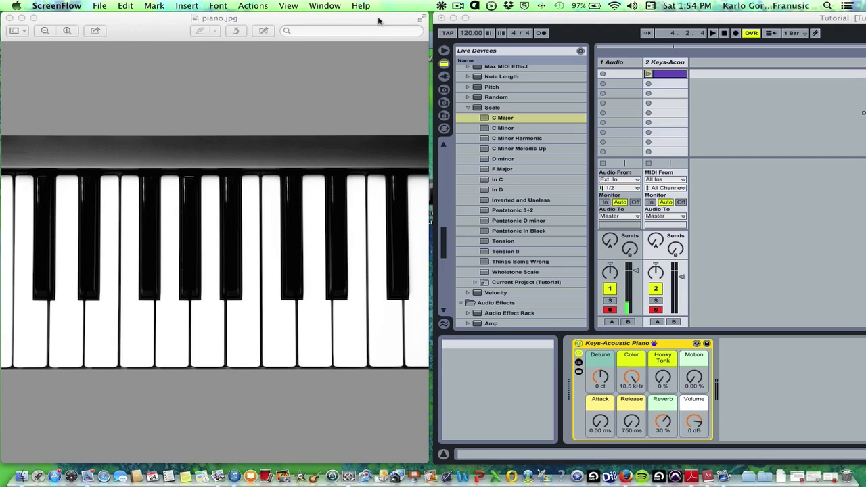
Maximize Live and select the C Major preset in MIDI Effects > Scale
double_click(529, 20)
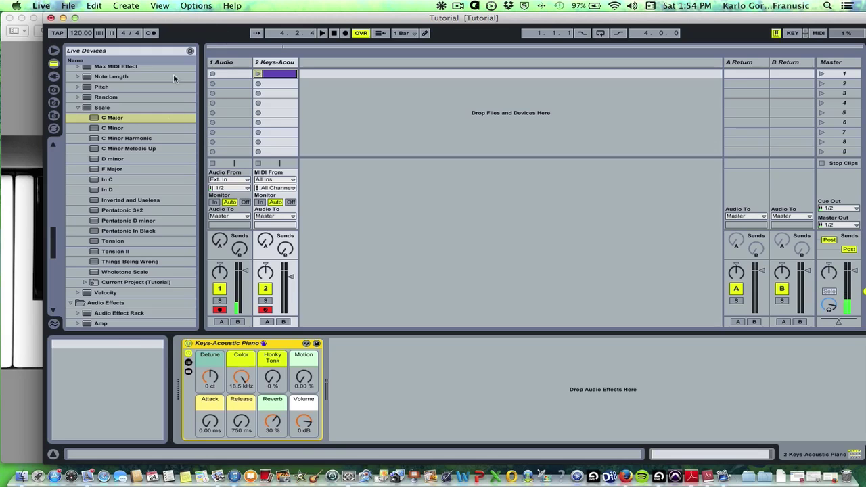
click(78, 108)
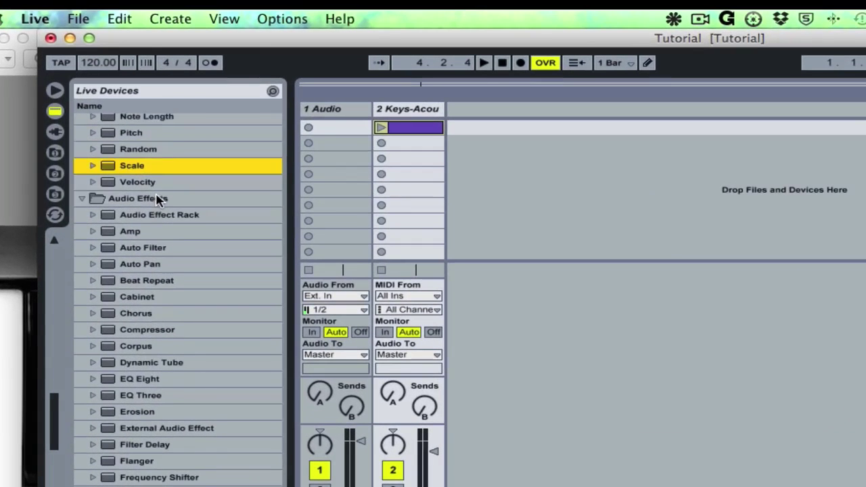
scroll(139, 163, up, 3)
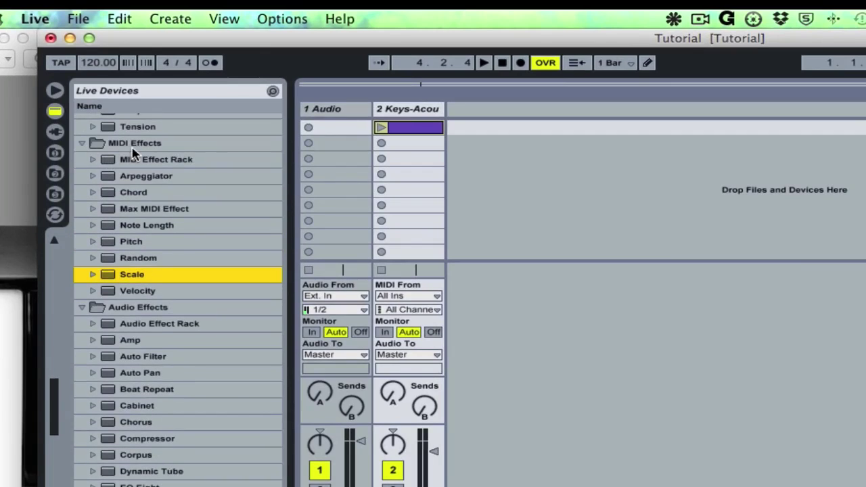
click(94, 275)
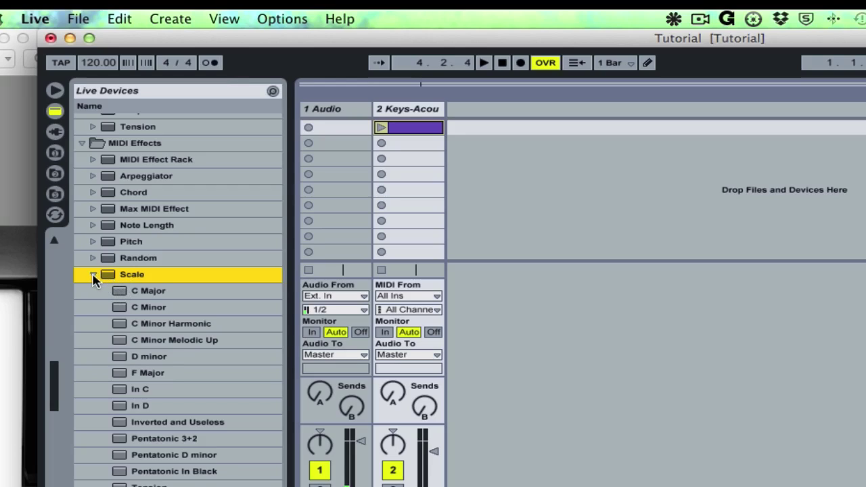
scroll(161, 307, down, 5)
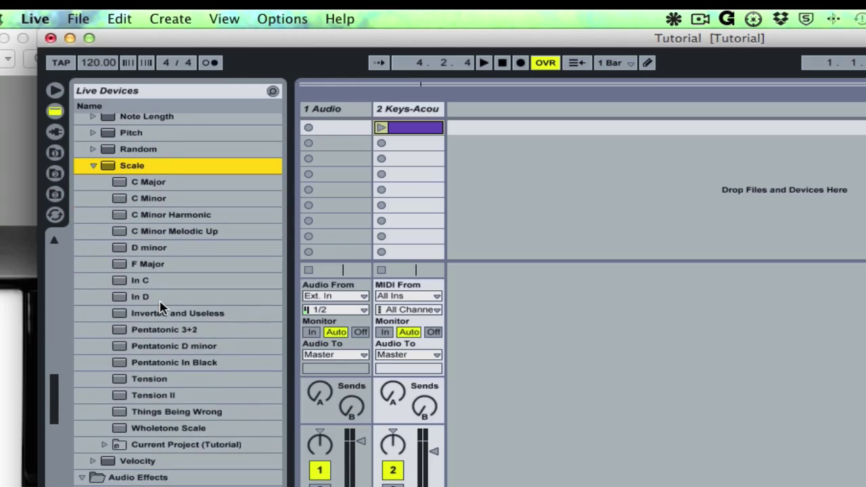
click(152, 183)
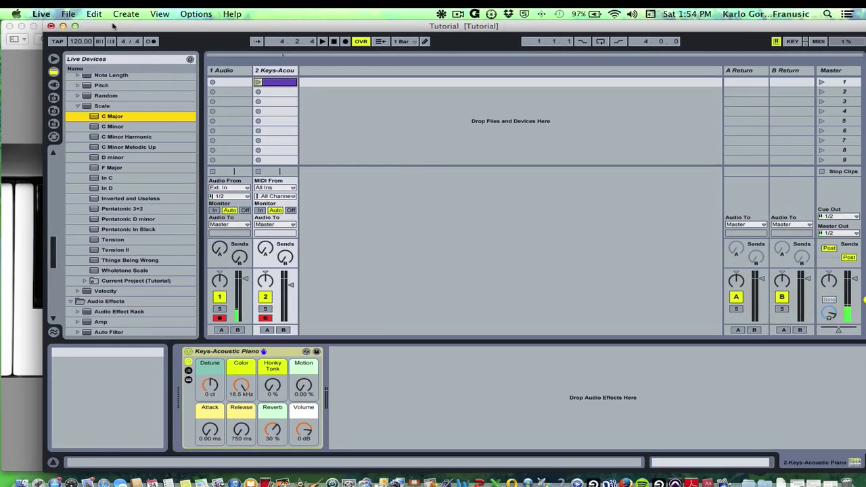
Move the Live window right so it sits beside the piano picture
drag(150, 33, 406, 33)
drag(274, 23, 379, 25)
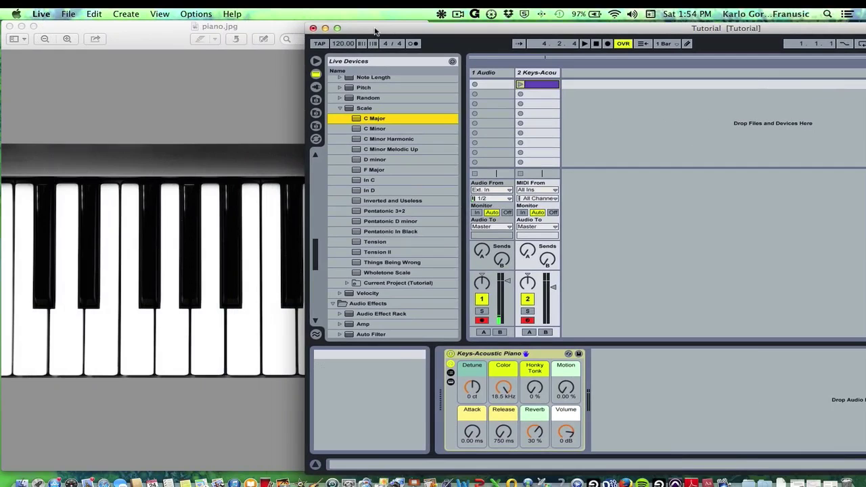
drag(376, 31, 464, 31)
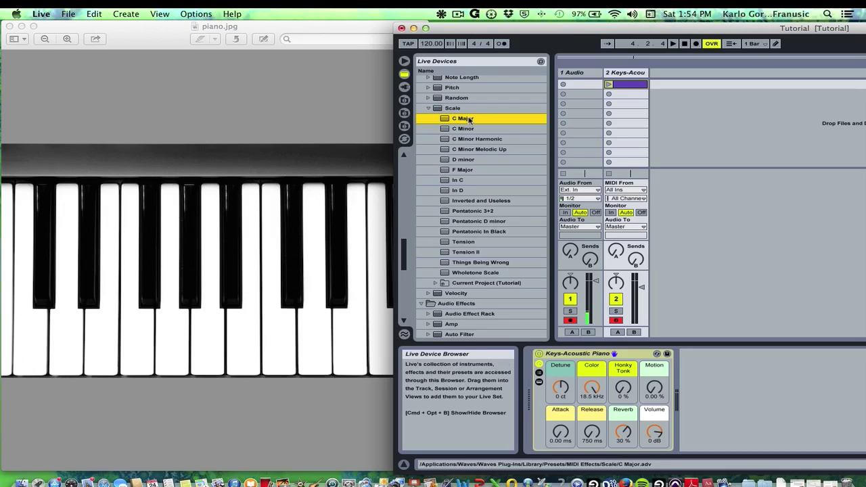
Insert a Scale effect before Keys-Acoustic Piano and map every incoming note to C
drag(469, 34, 462, 32)
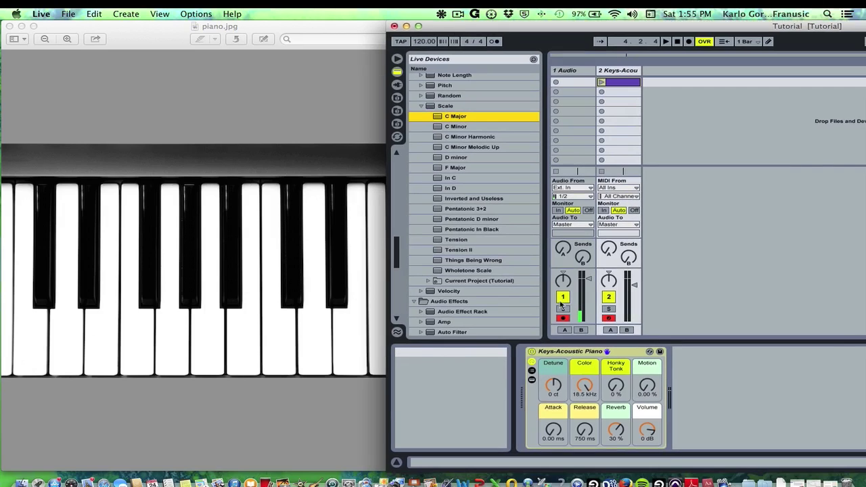
click(439, 106)
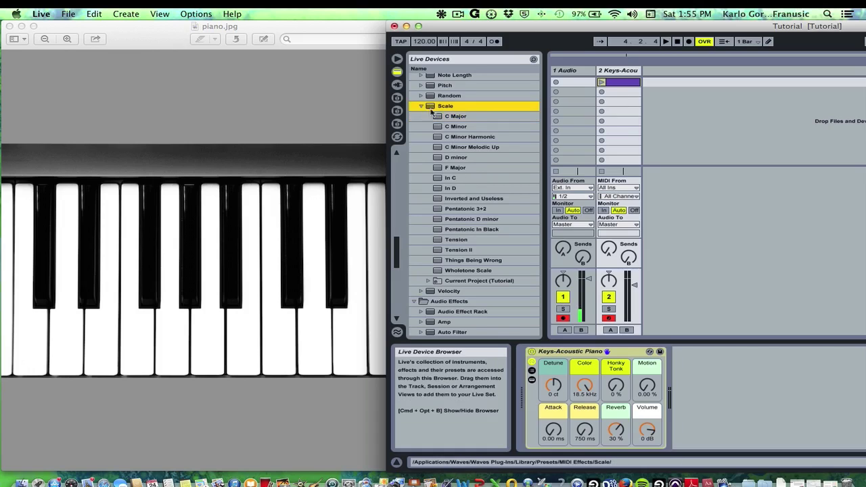
drag(542, 387, 542, 389)
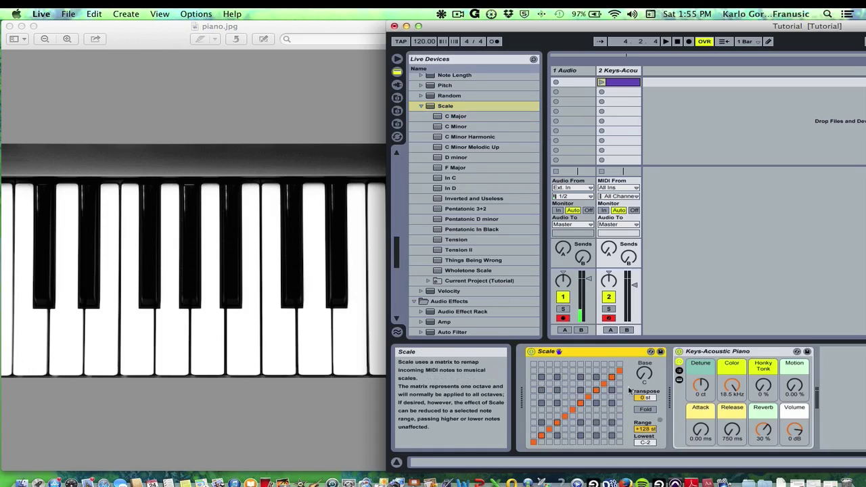
mouse_move(539, 444)
mouse_down()
mouse_move(621, 445)
mouse_move(612, 444)
mouse_up()
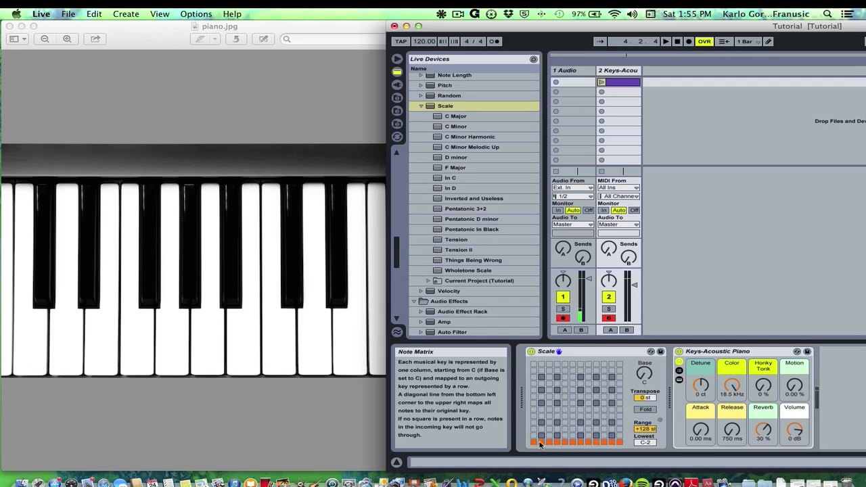
Rearrange the Live and piano picture windows side by side
drag(509, 28, 562, 29)
mouse_move(157, 37)
mouse_down()
mouse_move(208, 36)
mouse_move(161, 22)
mouse_up()
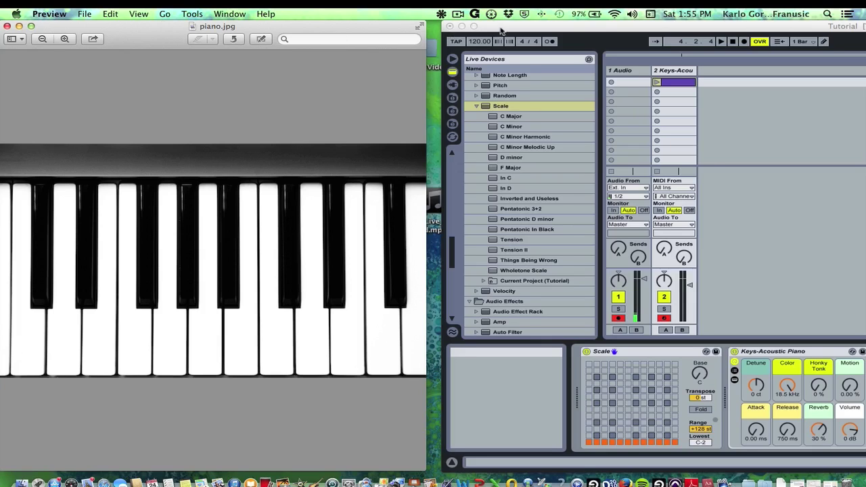
drag(503, 30, 485, 30)
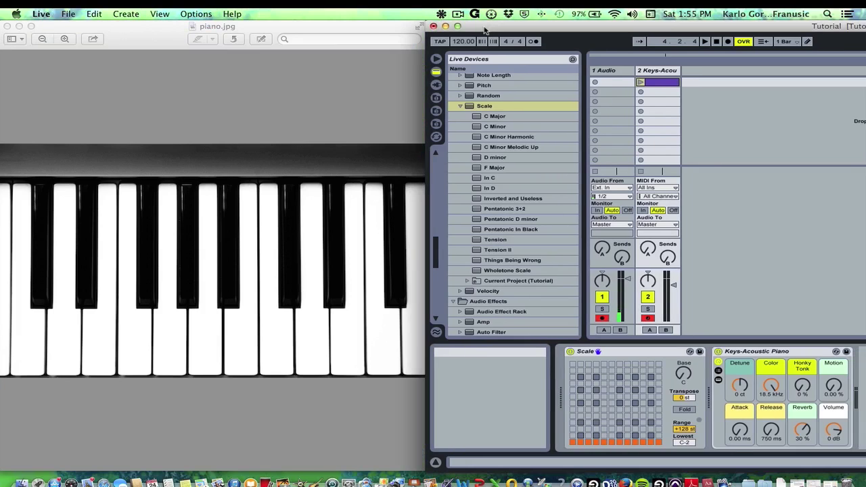
mouse_move(493, 30)
mouse_down()
mouse_move(478, 25)
mouse_move(509, 26)
mouse_move(487, 25)
mouse_up()
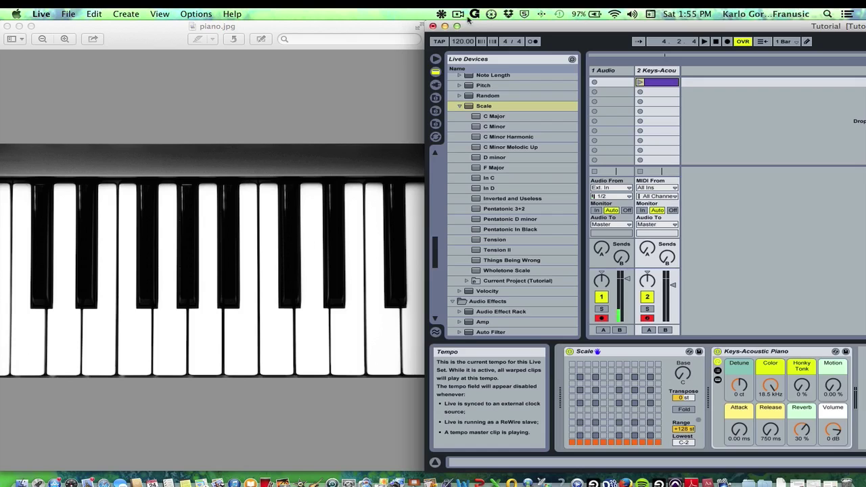
drag(468, 22, 467, 22)
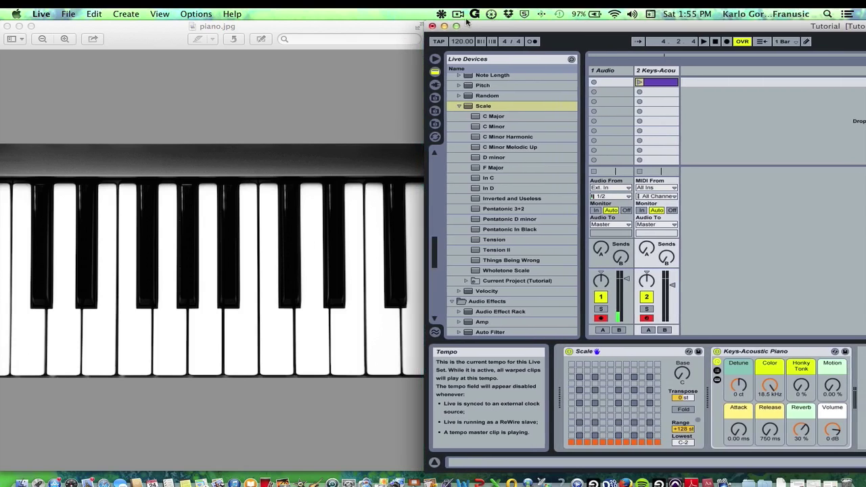
click(627, 354)
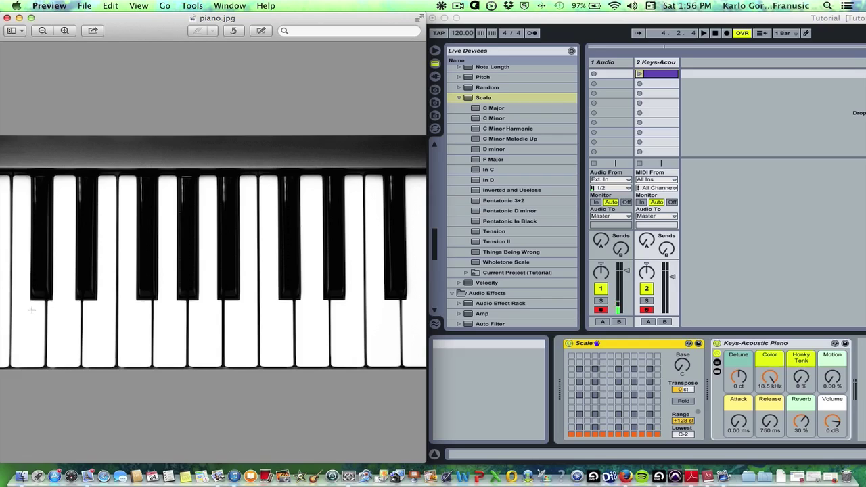
Bring Live in front of the piano picture and remap an input key onto a C major note
click(588, 424)
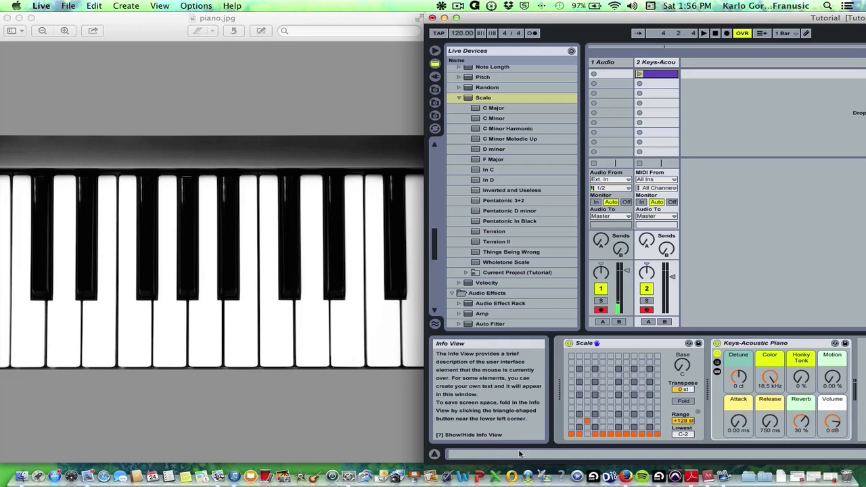
click(593, 420)
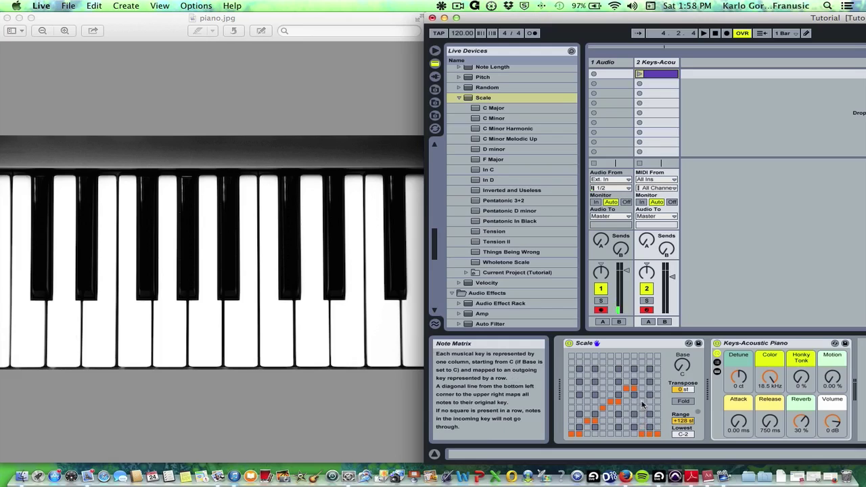
Finish the Scale matrix staircase across all twelve input keys and select the device
click(643, 378)
click(621, 344)
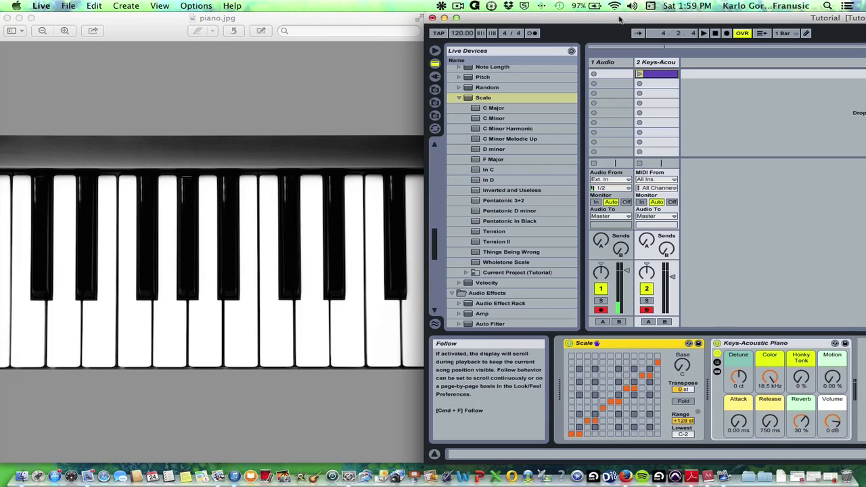
drag(604, 12, 201, 11)
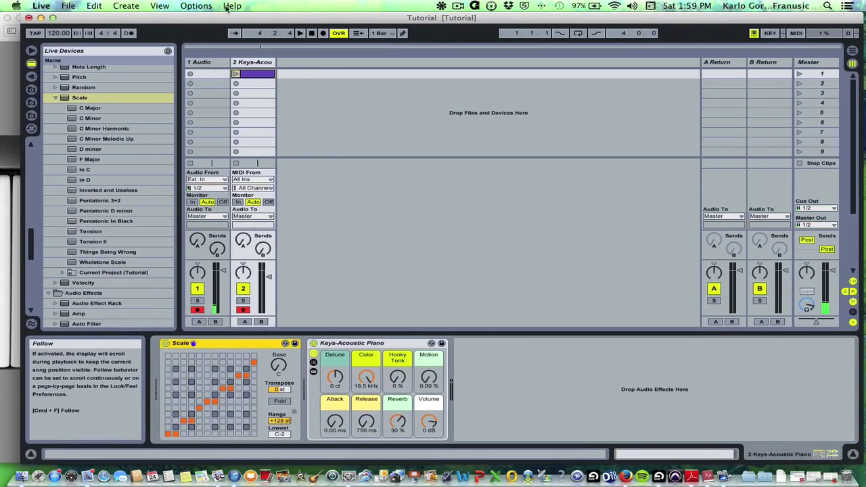
Open the piano clip's note editor and audition keys C4 up to G4 through the mapping
click(677, 458)
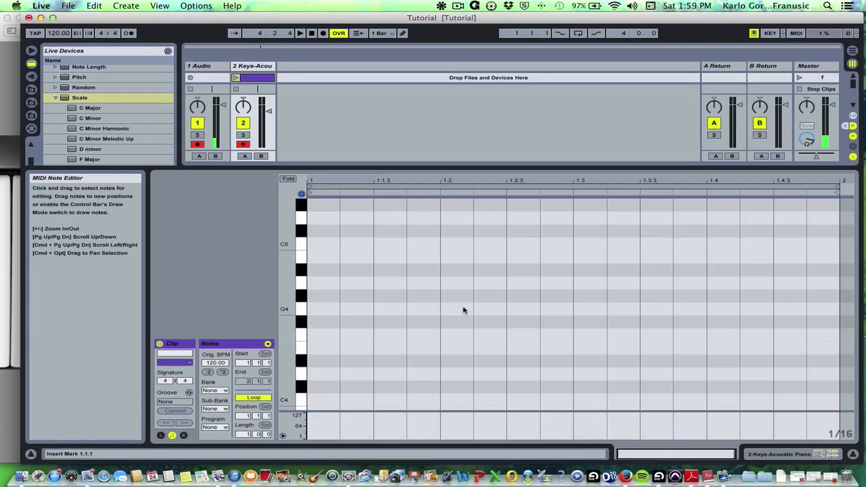
click(301, 400)
click(302, 387)
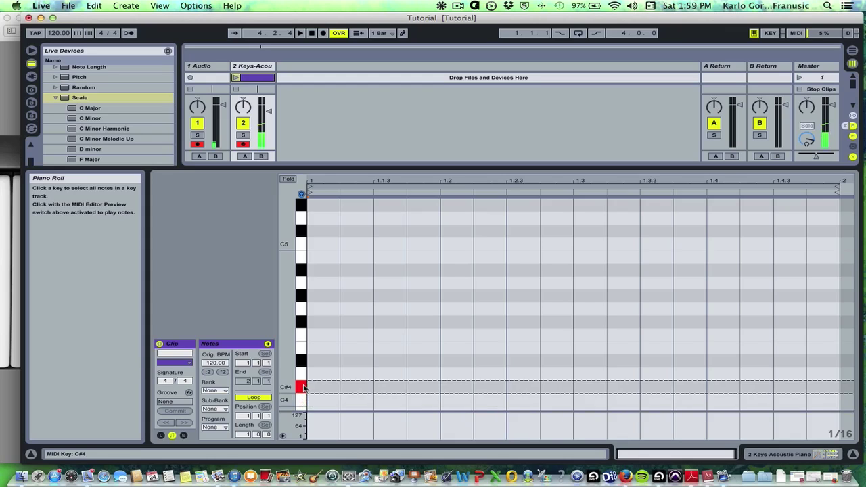
click(304, 361)
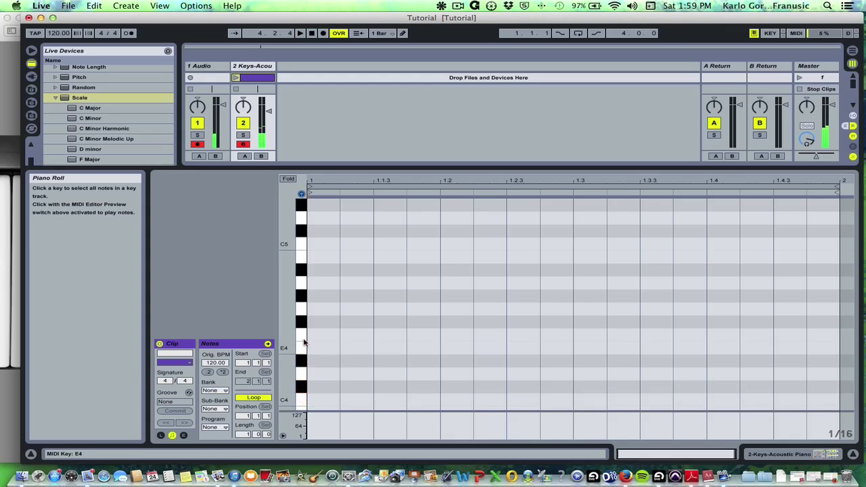
click(302, 339)
click(303, 318)
Audition A#4 through C#5, then return to the Keys-Acoustic Piano track's device chain
click(303, 296)
click(304, 257)
click(303, 244)
click(303, 231)
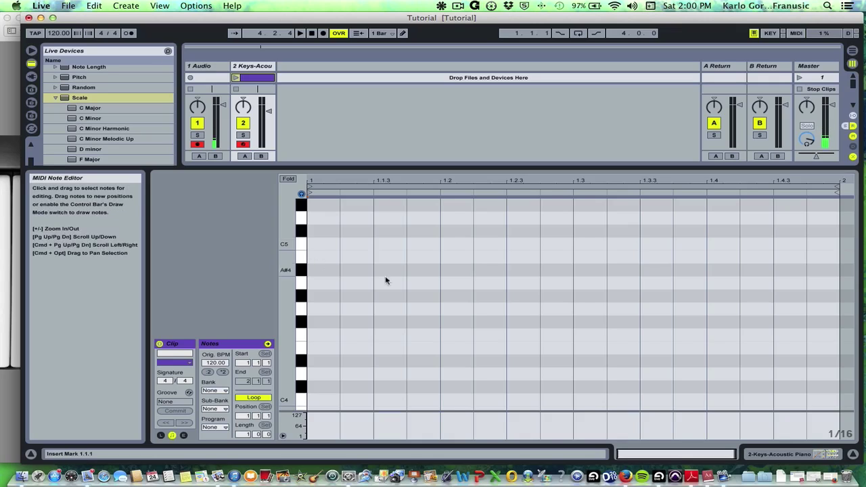
click(258, 65)
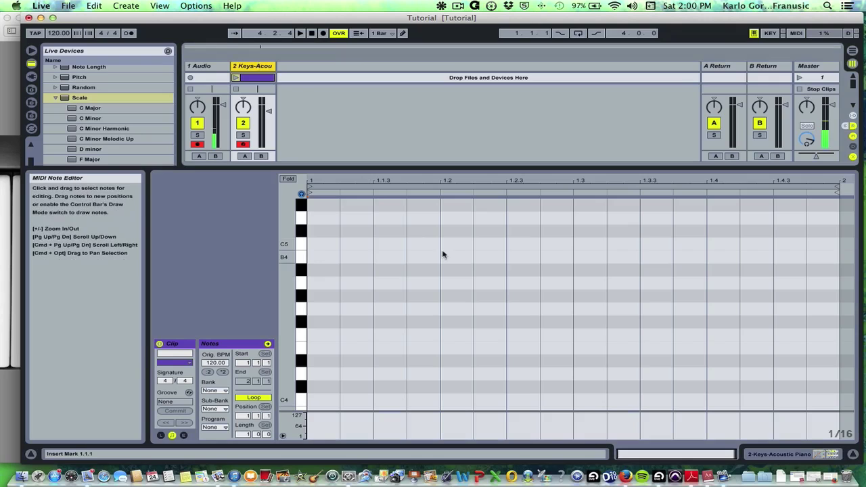
click(824, 455)
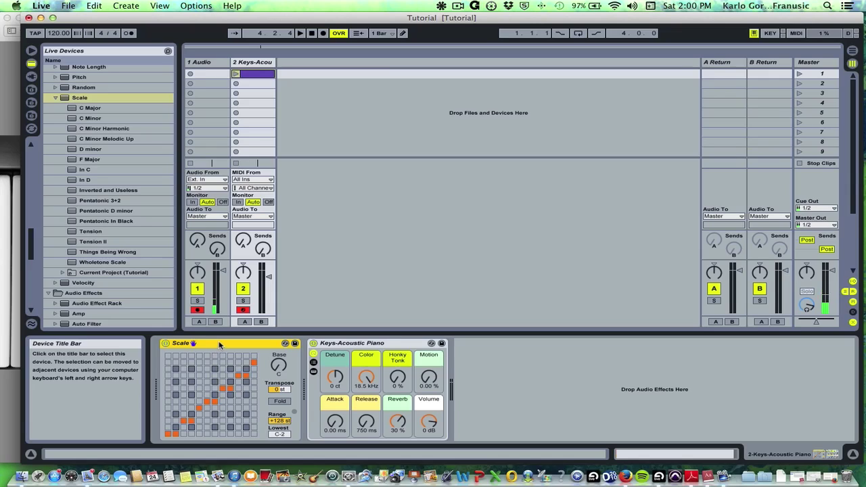
Insert the built-in C Major Scale preset into the chain ahead of Keys-Acoustic Piano
click(82, 108)
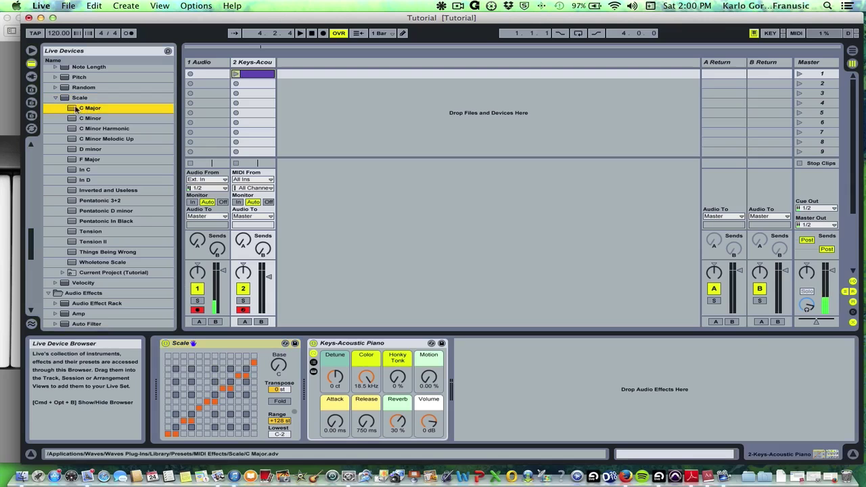
mouse_move(76, 110)
mouse_down()
mouse_move(117, 129)
mouse_move(305, 350)
mouse_up()
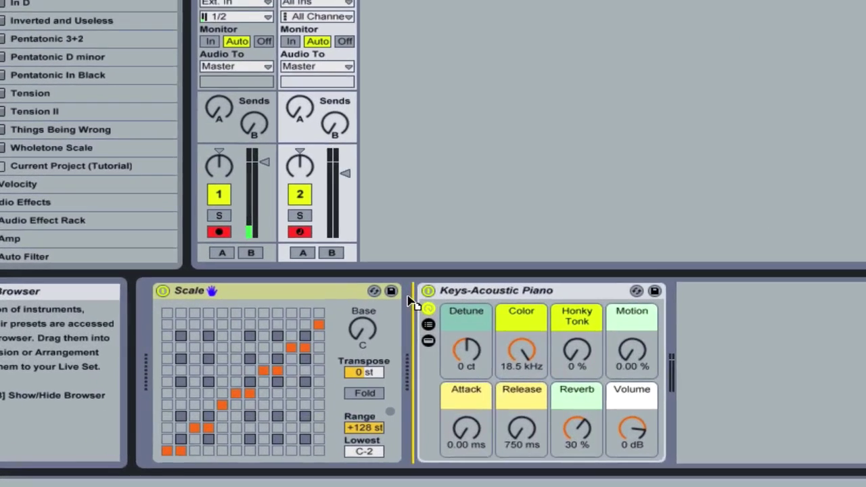
drag(412, 301, 413, 302)
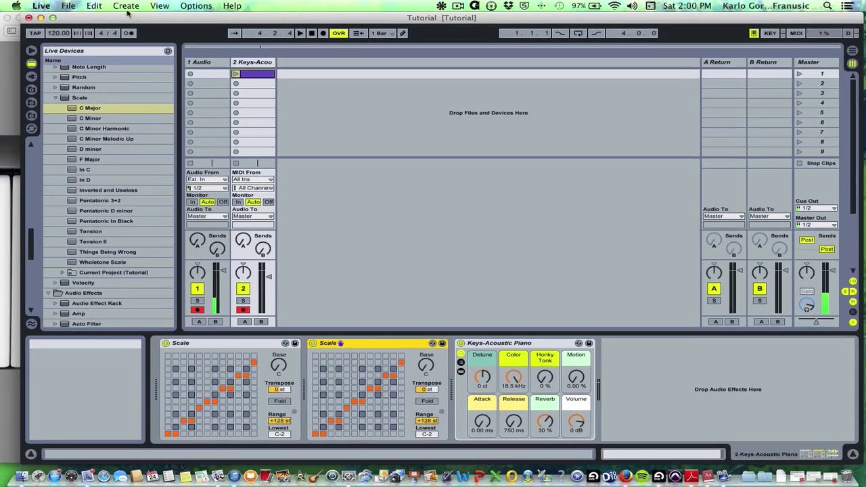
drag(122, 20, 536, 20)
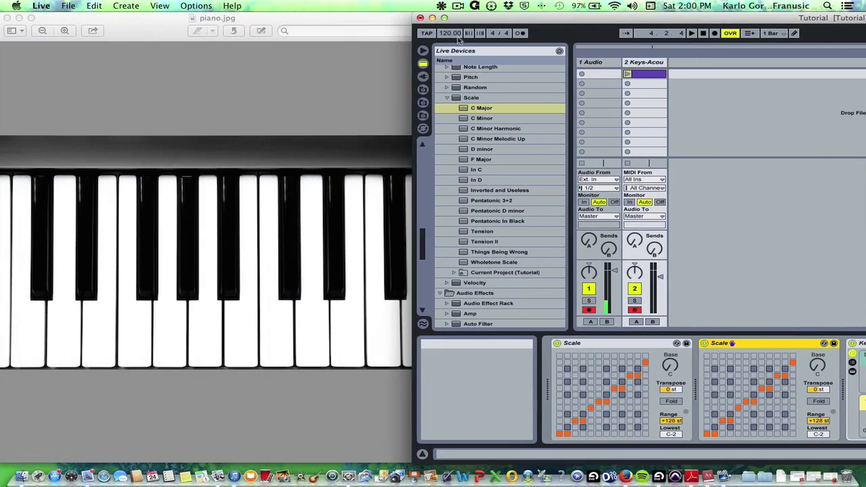
drag(487, 17, 528, 17)
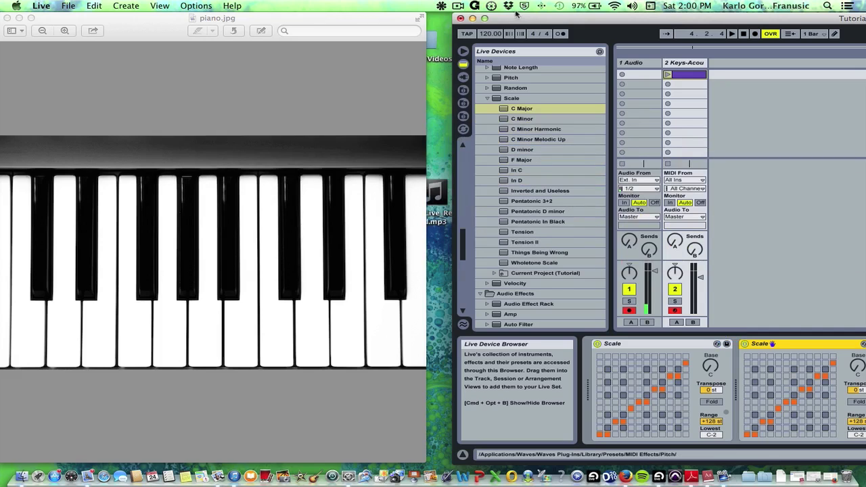
drag(546, 18, 167, 5)
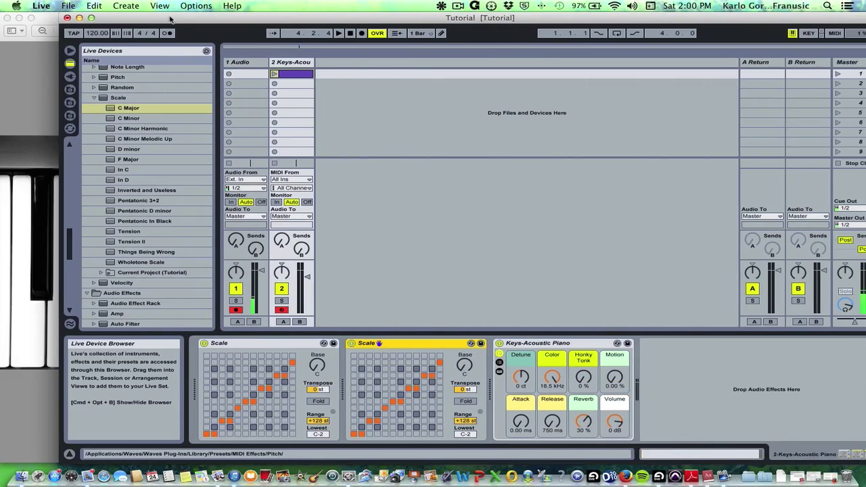
drag(170, 18, 157, 18)
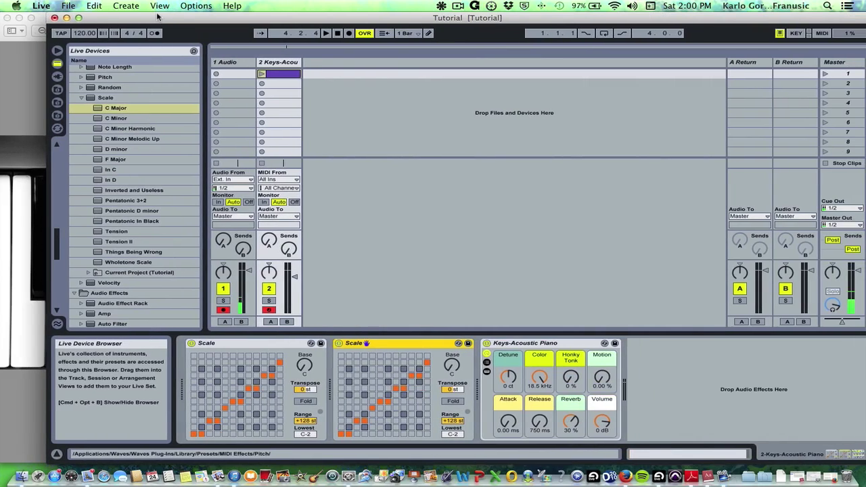